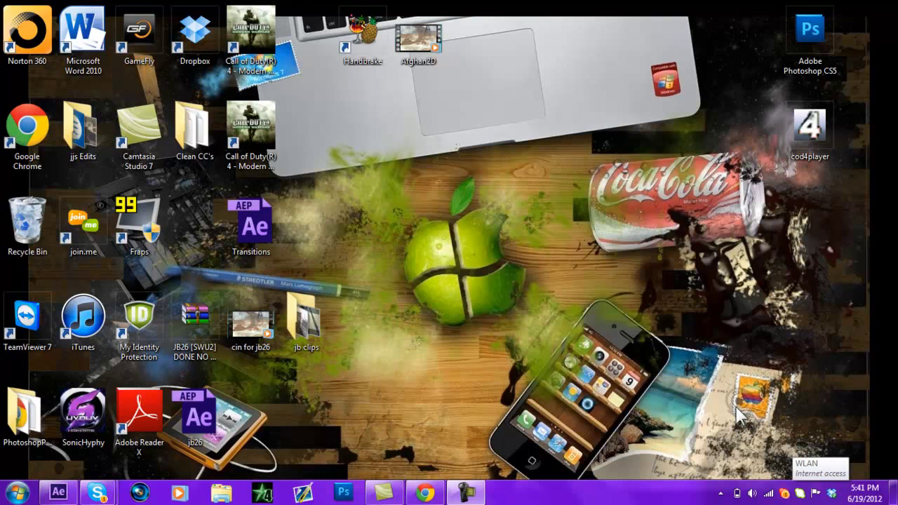
Rewind the YouTube reference video to about 0:15 and dismiss its ad overlay.
left_click(424, 491)
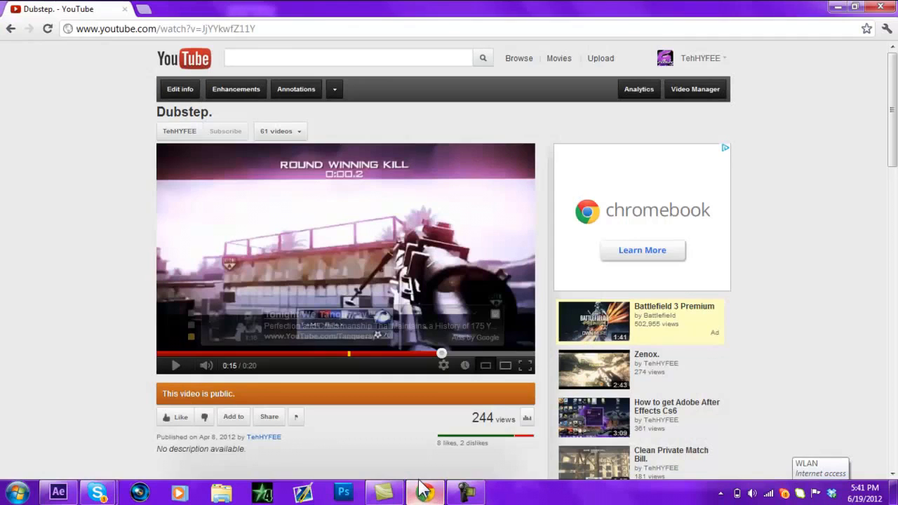
left_click(430, 354)
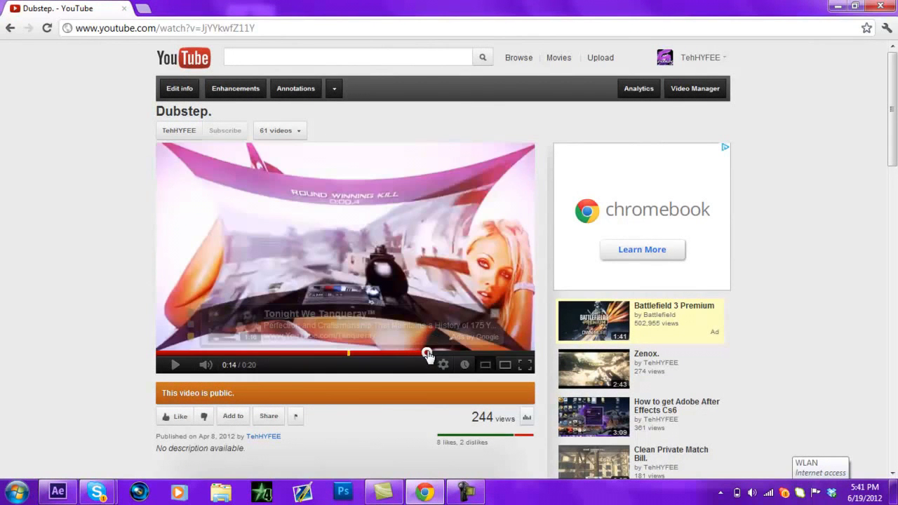
left_click_drag(428, 354, 397, 354)
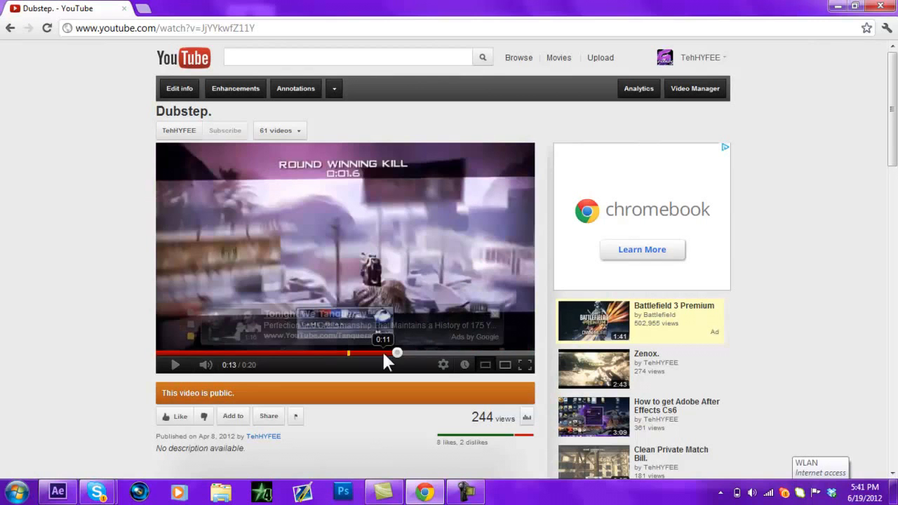
left_click(173, 366)
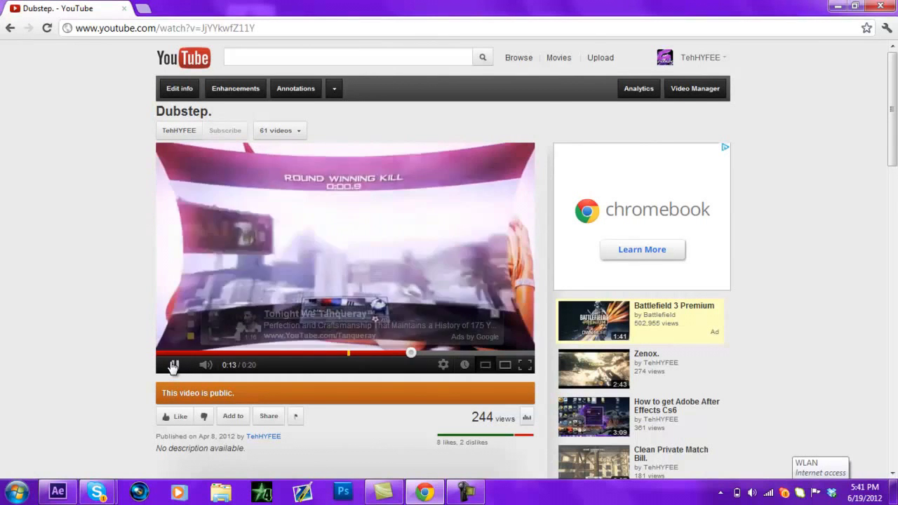
left_click(173, 366)
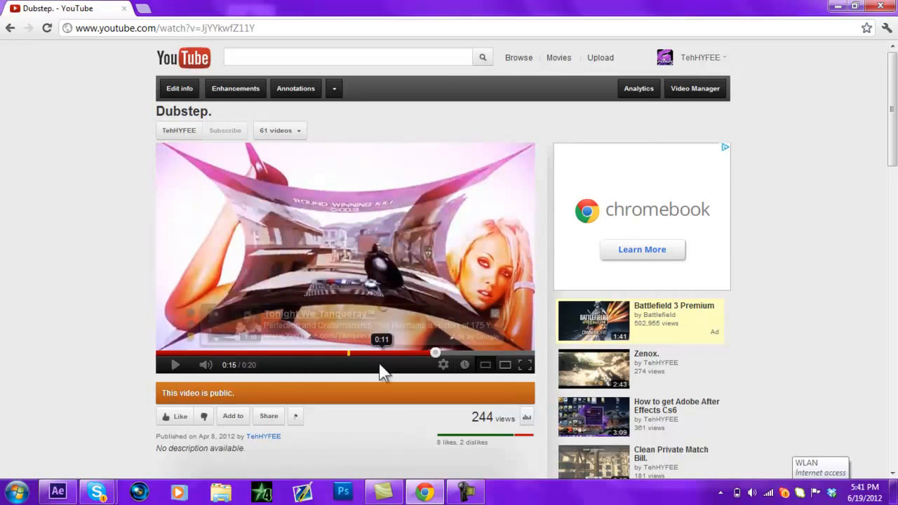
left_click(494, 314)
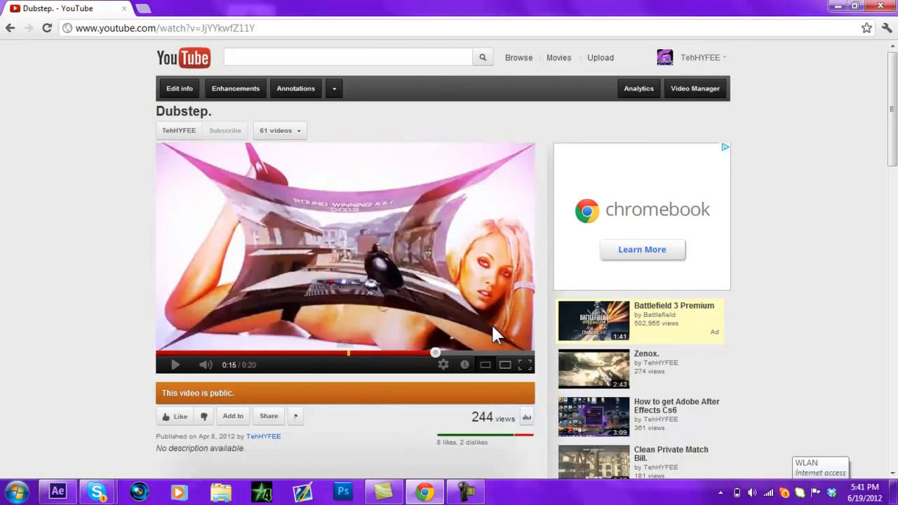
scroll(278, 312, "down", 4)
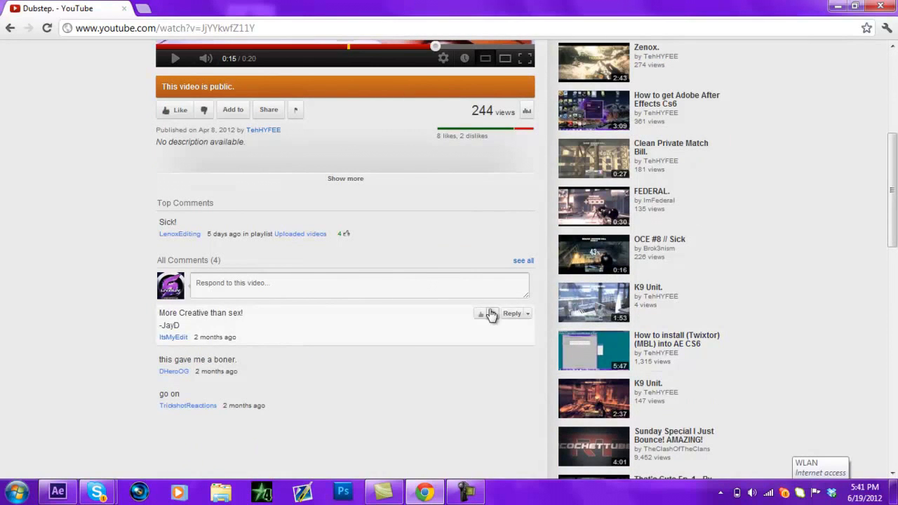
scroll(391, 243, "up", 4)
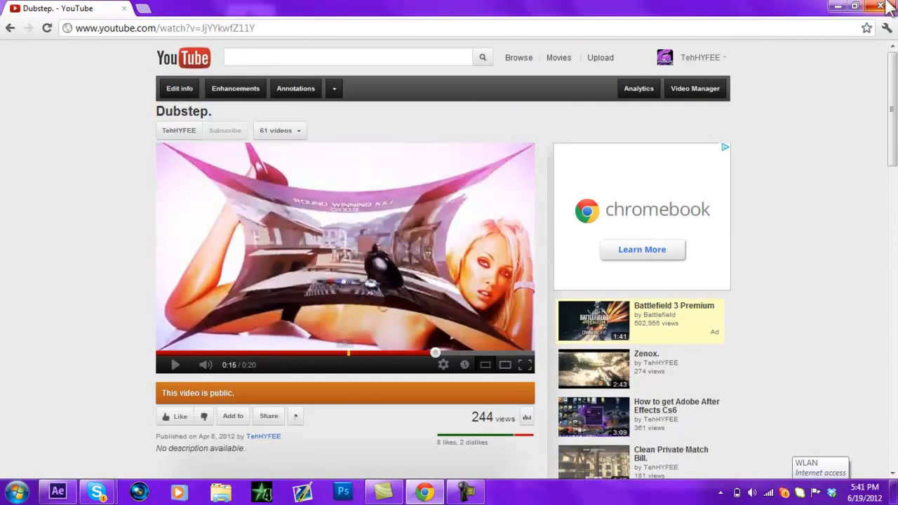
In After Effects, select the 720 Apart SC.mp4 layer and preview to the kill frame near 0:00:18:41.
left_click(835, 6)
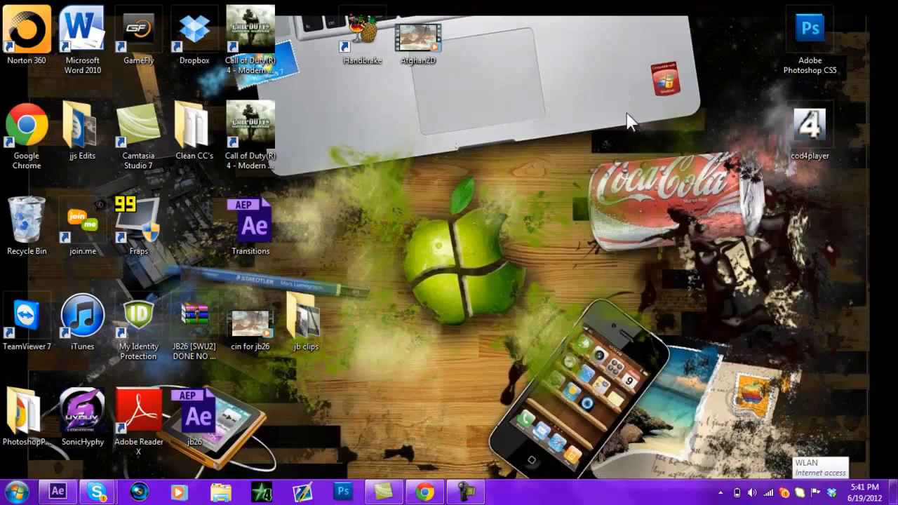
left_click(58, 491)
left_click_drag(395, 345, 394, 344)
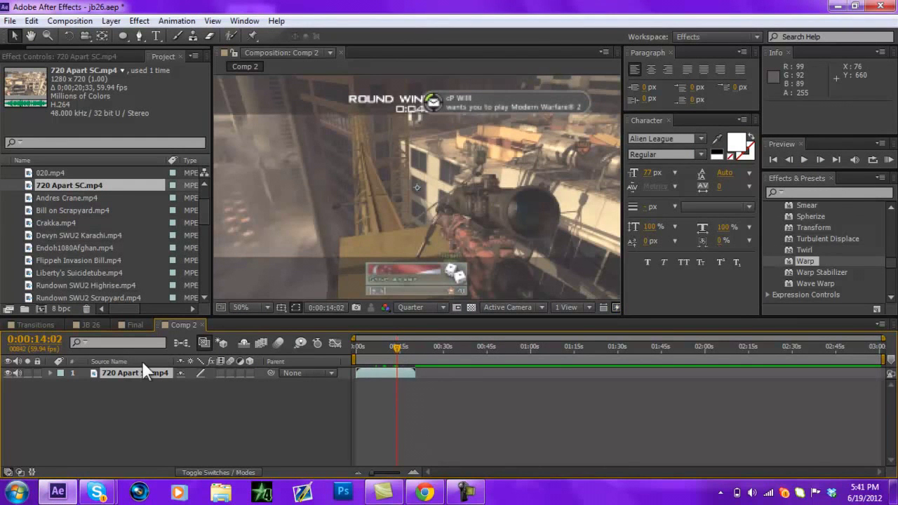
left_click(141, 373)
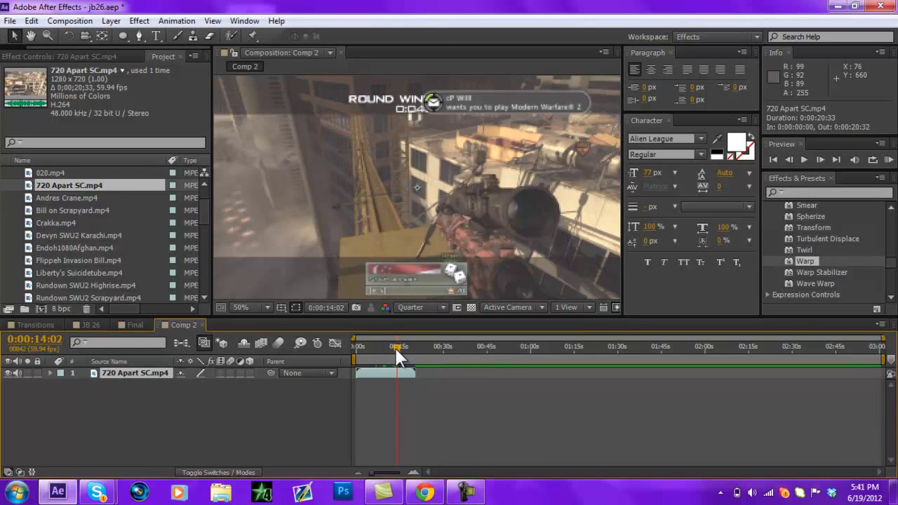
left_click_drag(394, 346, 397, 346)
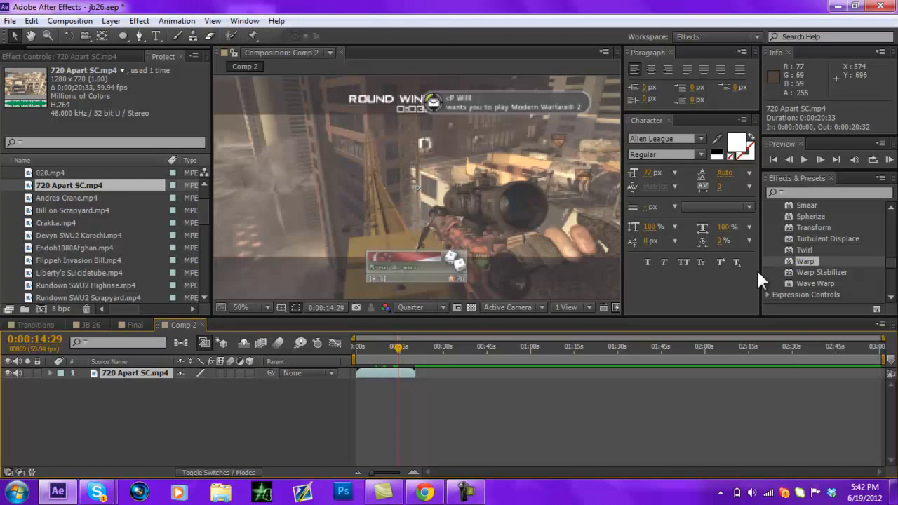
mouse_move(804, 262)
left_mouse_down()
mouse_move(406, 372)
mouse_move(811, 265)
left_mouse_up()
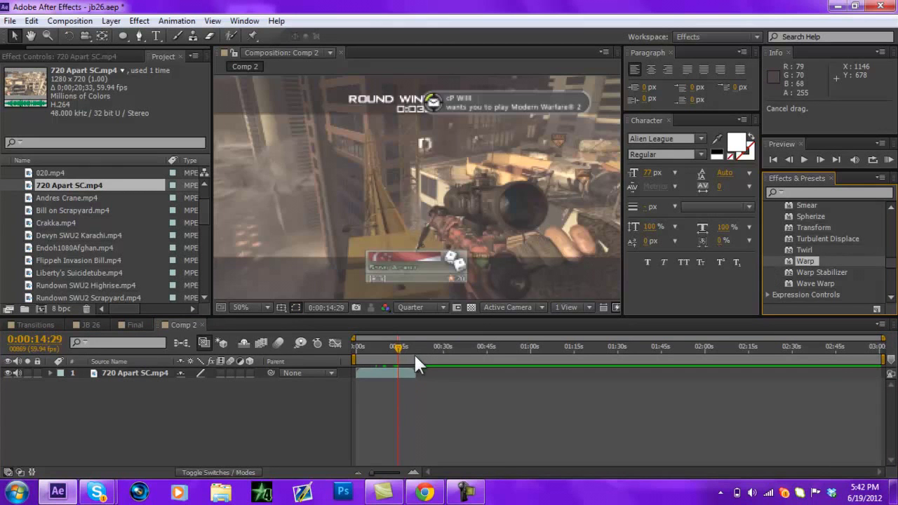
mouse_move(399, 344)
left_mouse_down()
mouse_move(413, 344)
mouse_move(403, 346)
left_mouse_up()
key("space")
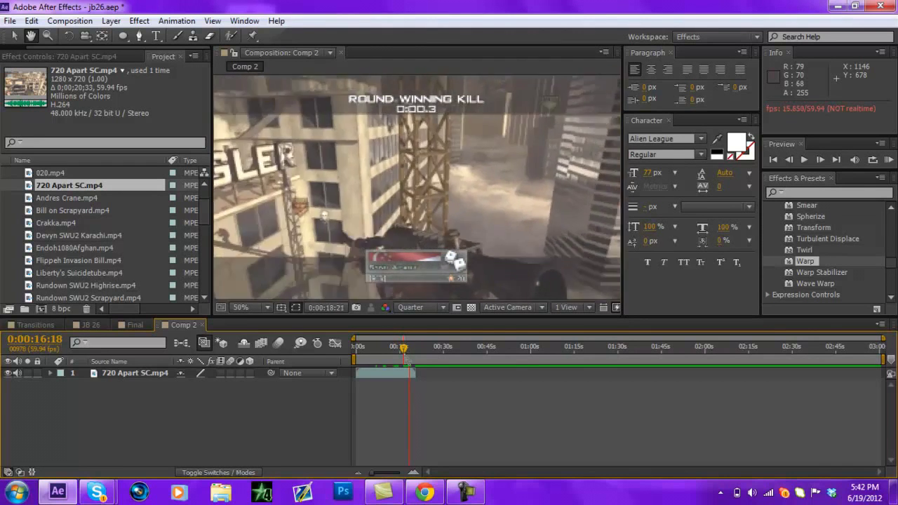
left_click(403, 351)
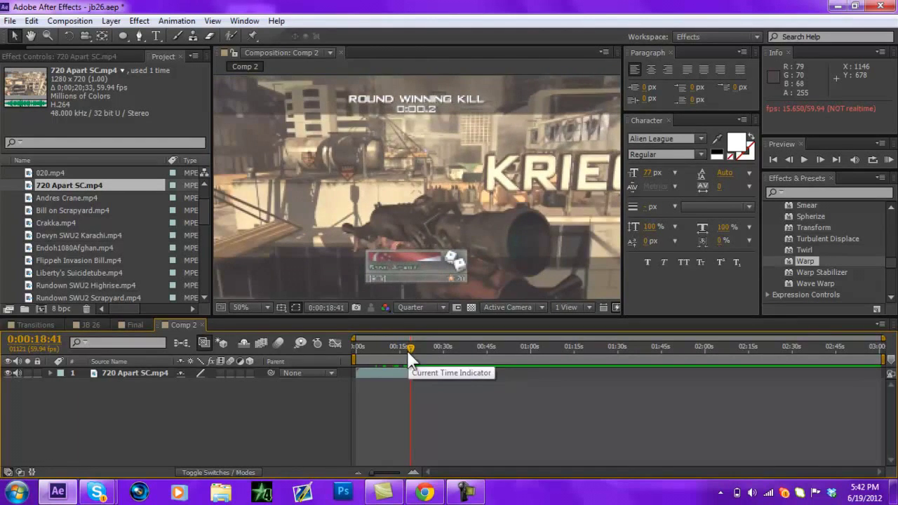
Search 'twi' and apply Twixtor Pro to the gameplay clip.
left_click(813, 192)
type("twi")
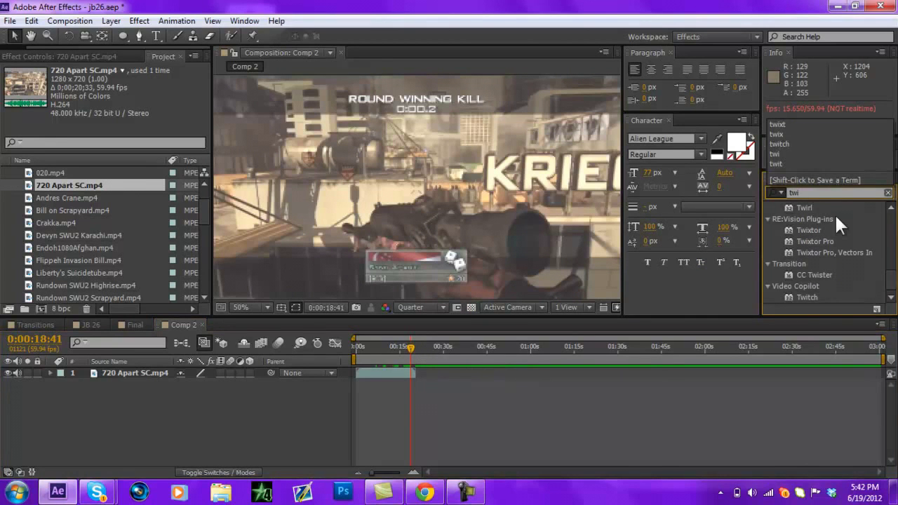
left_click(820, 239)
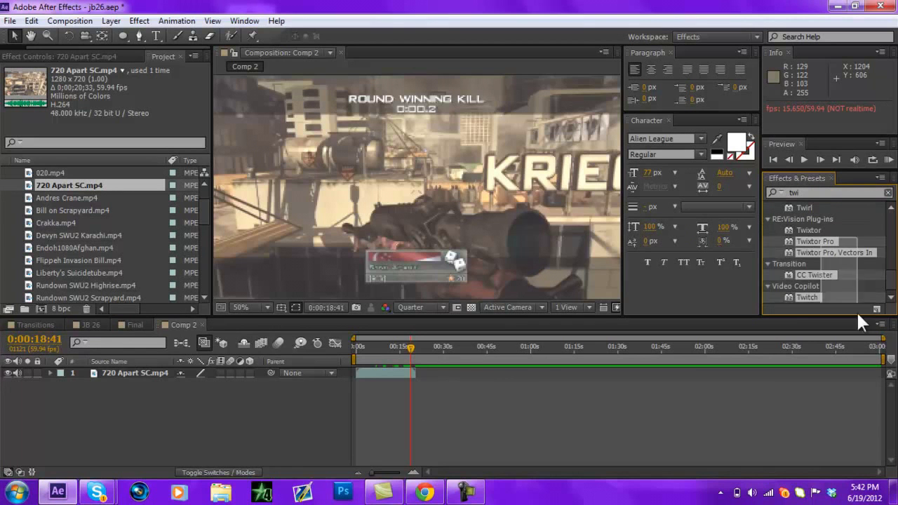
left_click_drag(815, 239, 397, 378)
Set Twixtor input frame rate 59.94, Warping Inverse w/ Smart Blend, Image Prep Contrast/Edge Enhance.
left_click(136, 170)
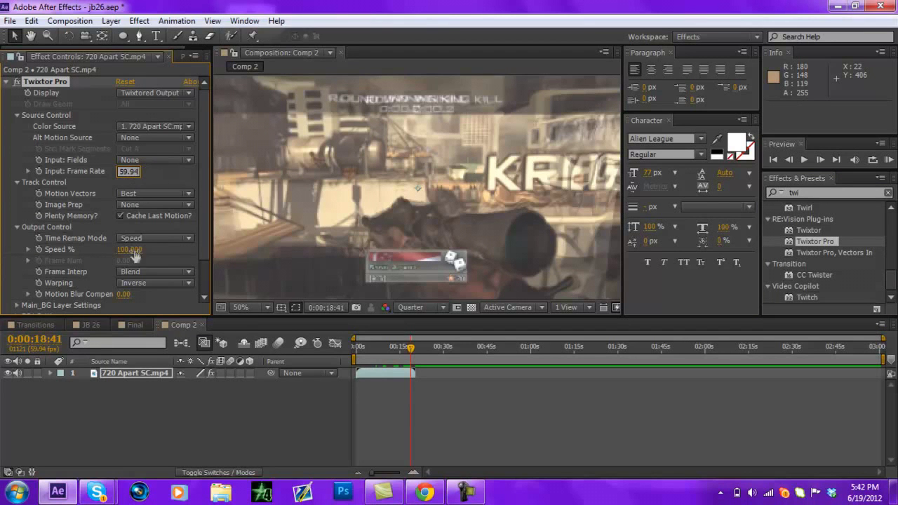
type("59.94")
key("Return")
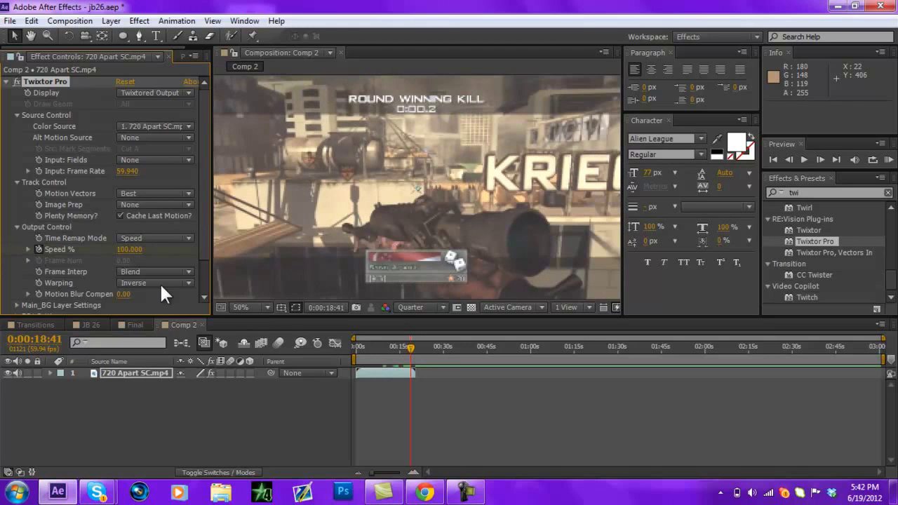
left_click(159, 282)
left_click(180, 312)
left_click(155, 204)
left_click(157, 233)
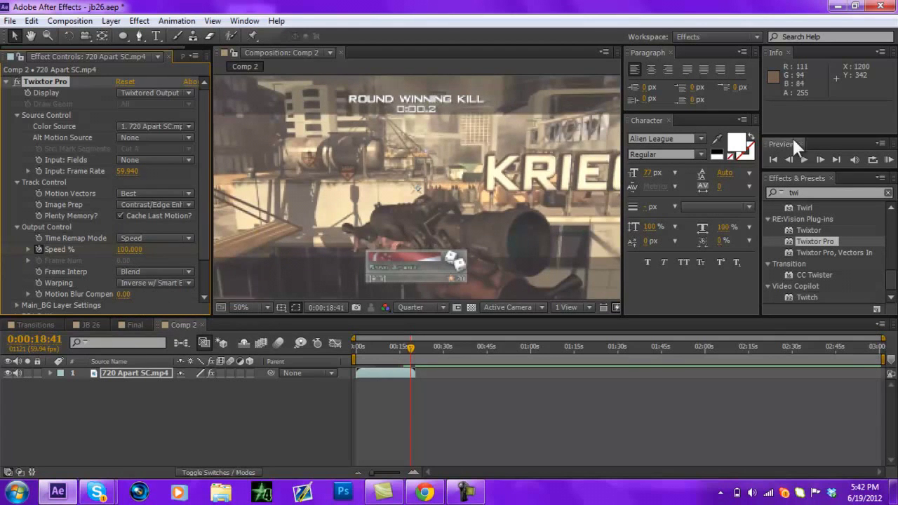
One frame later, set Twixtor Speed to 3% and collapse the Twixtor Pro settings.
left_click(816, 152)
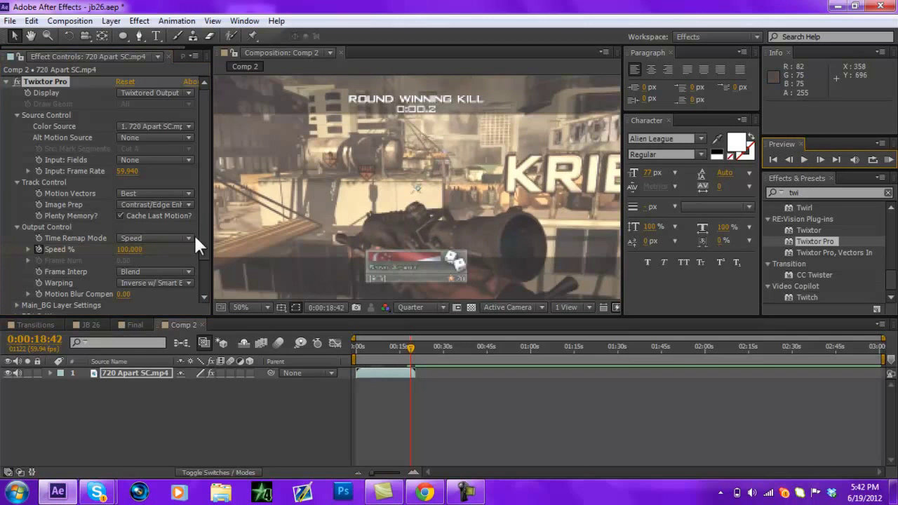
left_click(133, 250)
type("3")
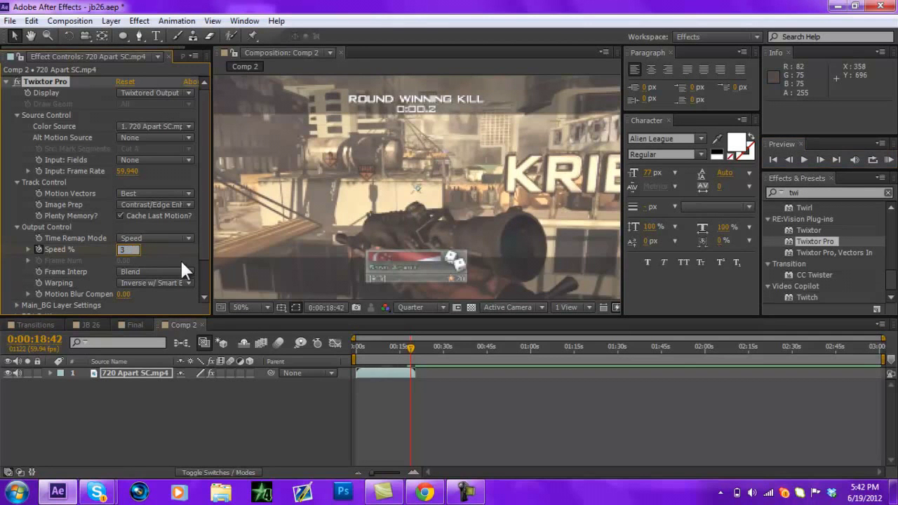
key("Return")
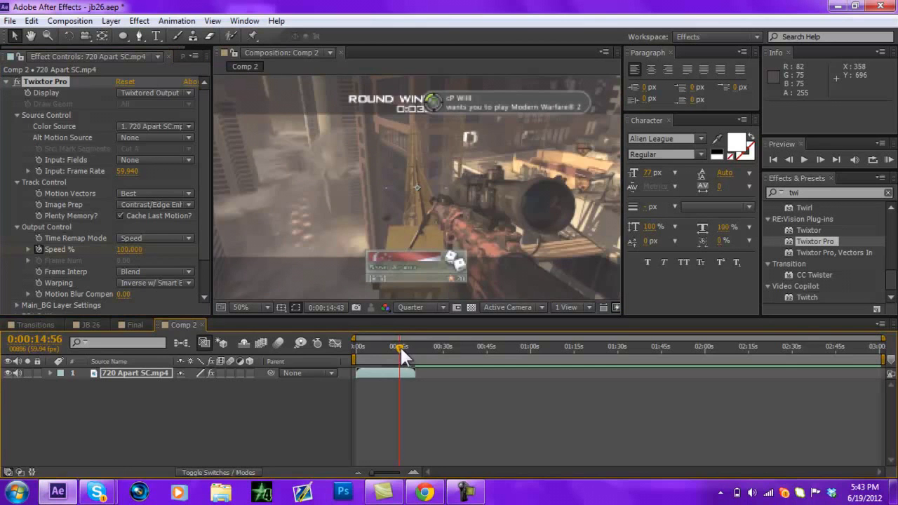
left_click(15, 78)
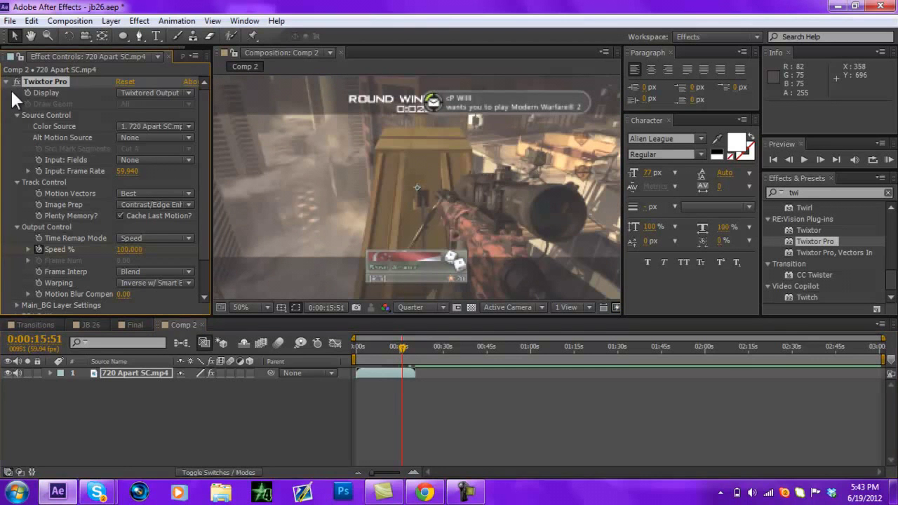
left_click(7, 81)
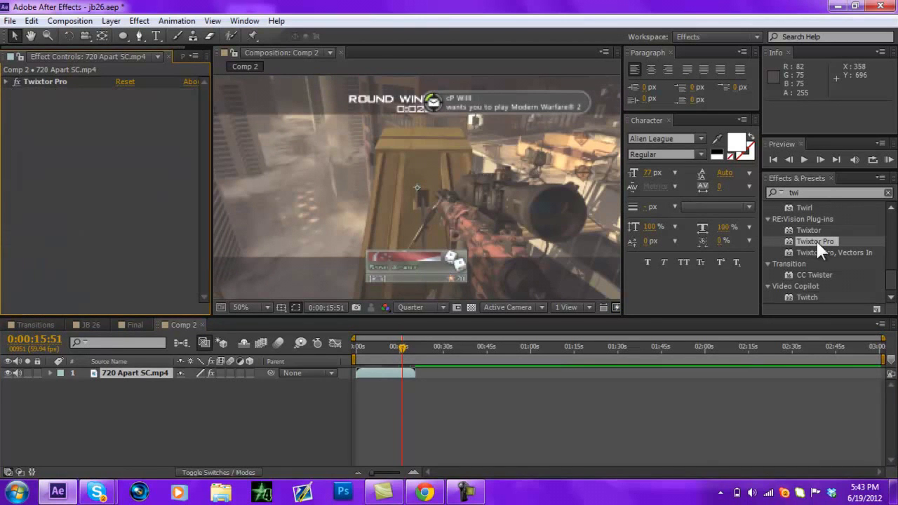
Search 'warp' and apply the Warp effect to the gameplay clip.
left_click(801, 193)
type("warp")
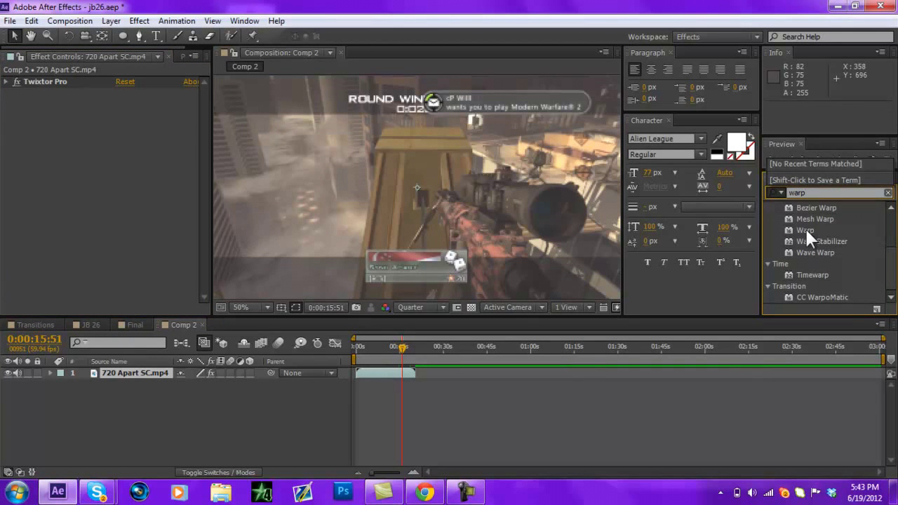
left_click_drag(805, 229, 538, 218)
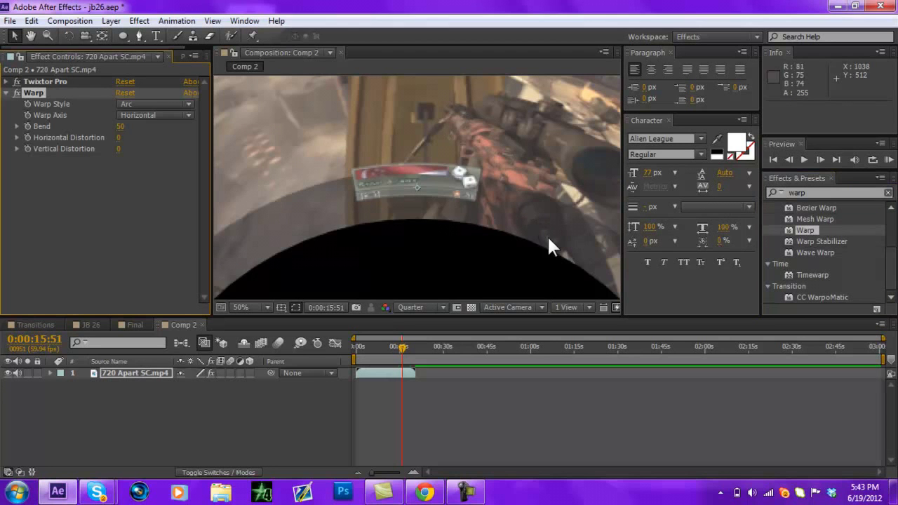
Set the Warp Style to Inflate and the Bend to 0.
left_click(158, 102)
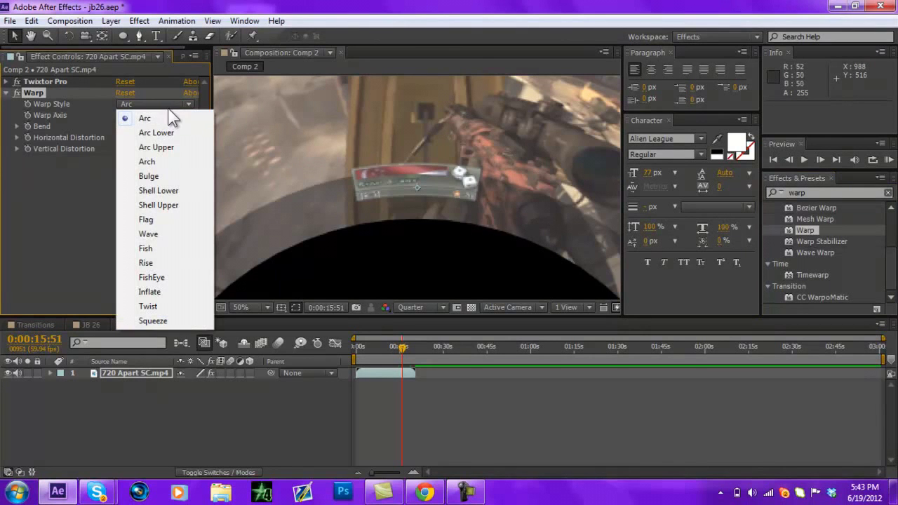
left_click(150, 291)
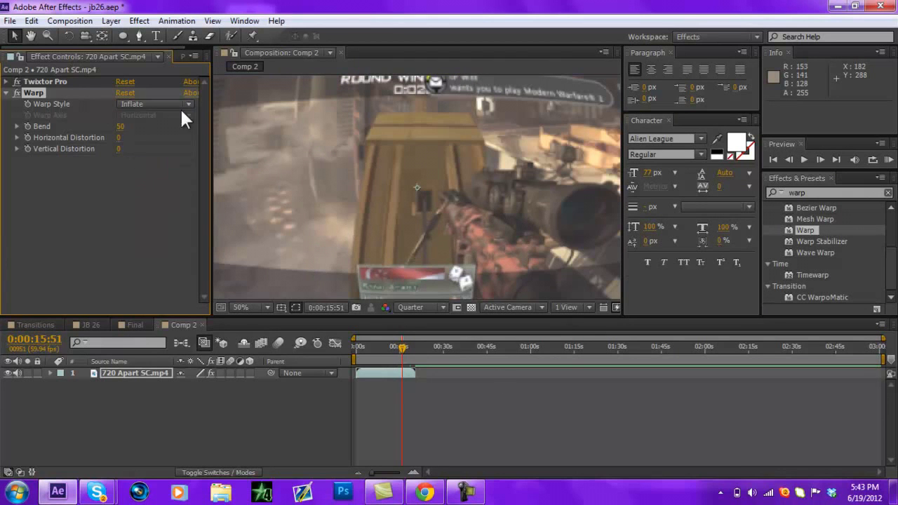
left_click(156, 104)
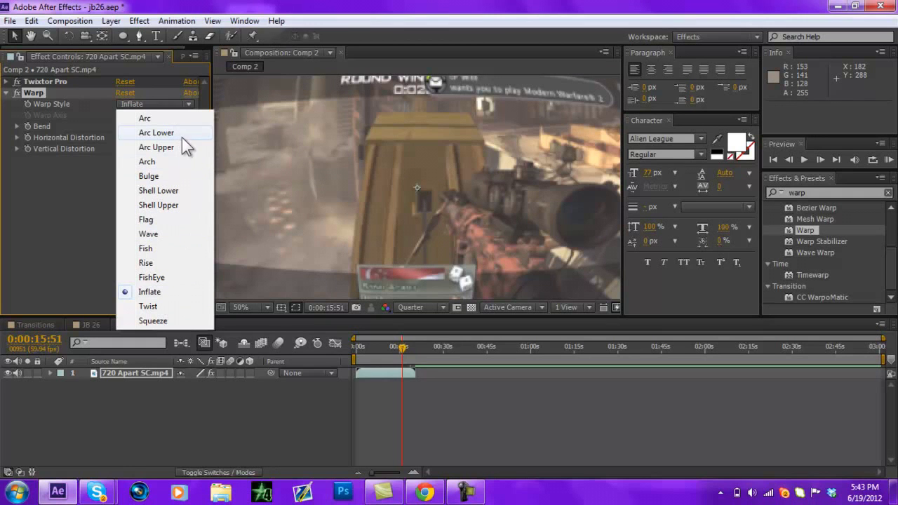
left_click(47, 160)
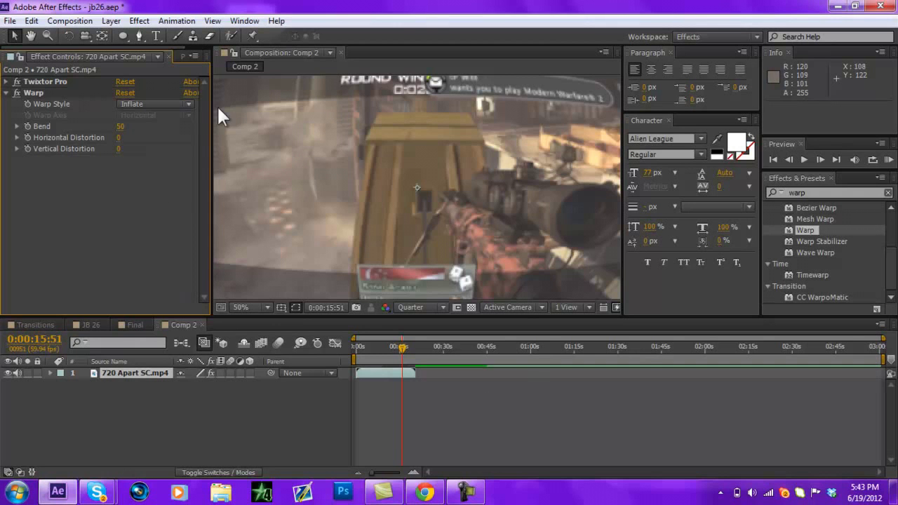
left_click(119, 126)
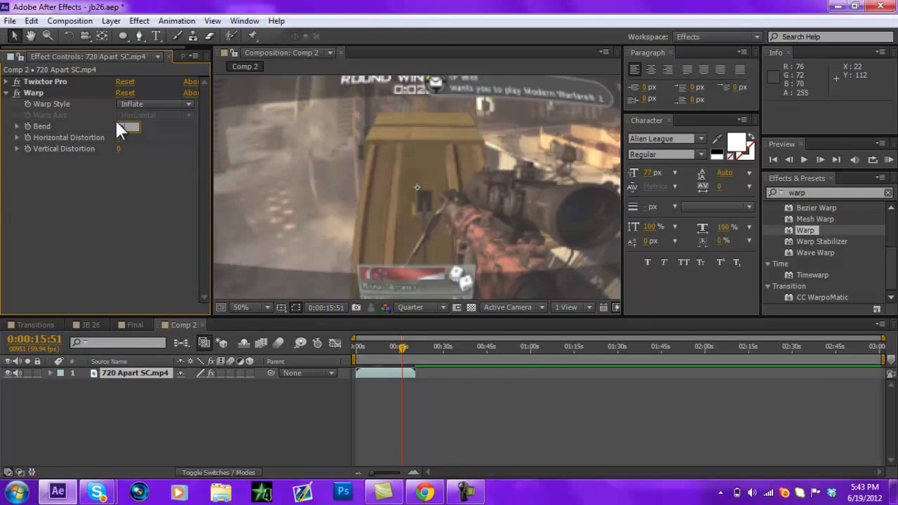
type("0")
key("Return")
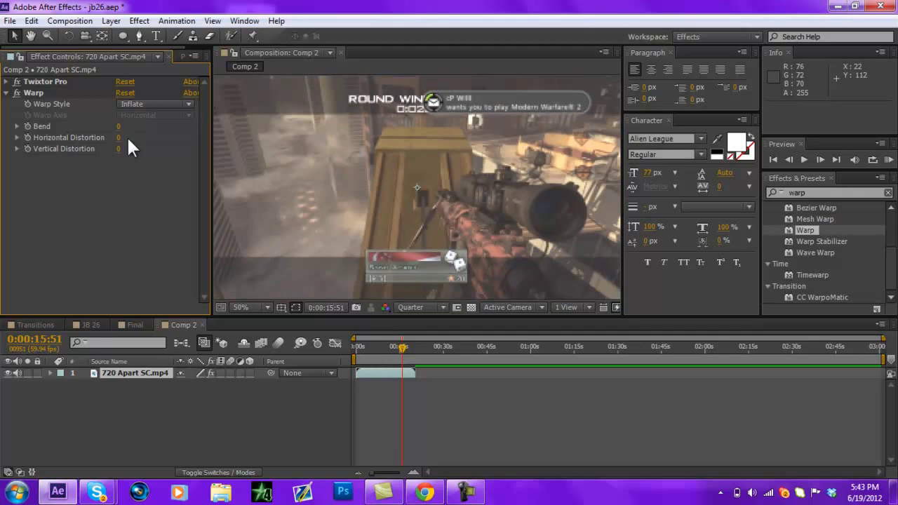
Enable the Bend stopwatch and keyframe Bend at -100 at 0:00:18:24.
left_click(28, 126)
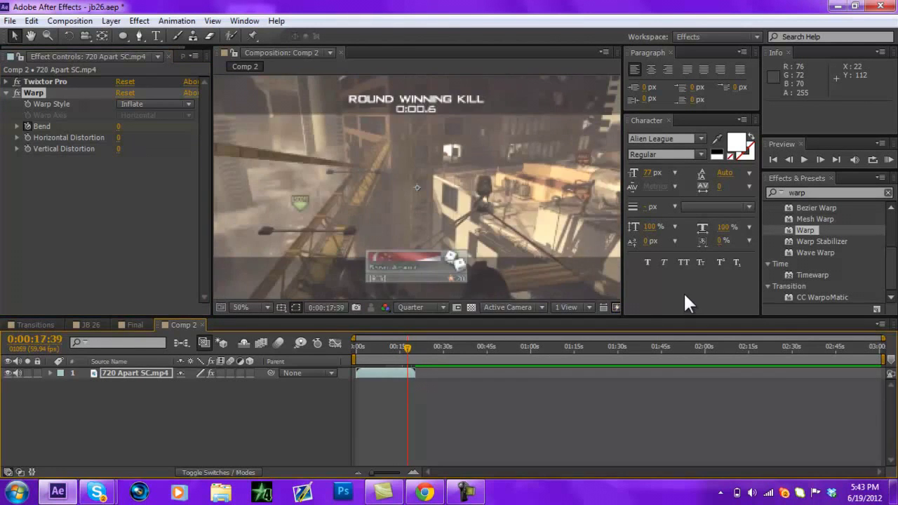
key("space")
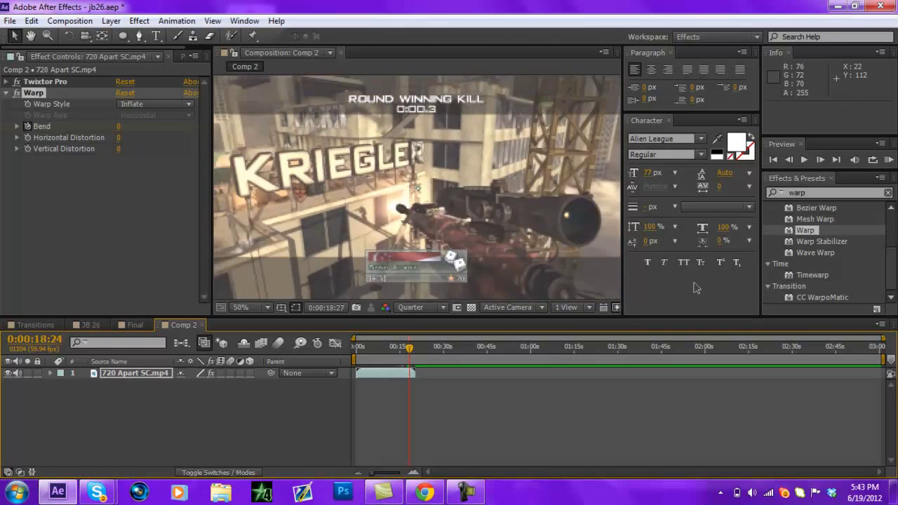
key("space")
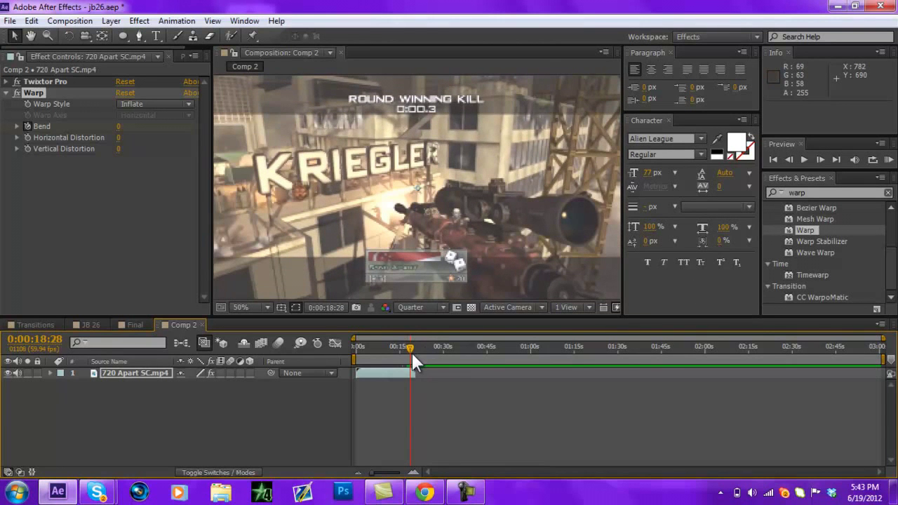
left_click_drag(409, 346, 411, 346)
left_click_drag(374, 472, 389, 475)
left_click_drag(464, 351, 460, 346)
left_click(788, 159)
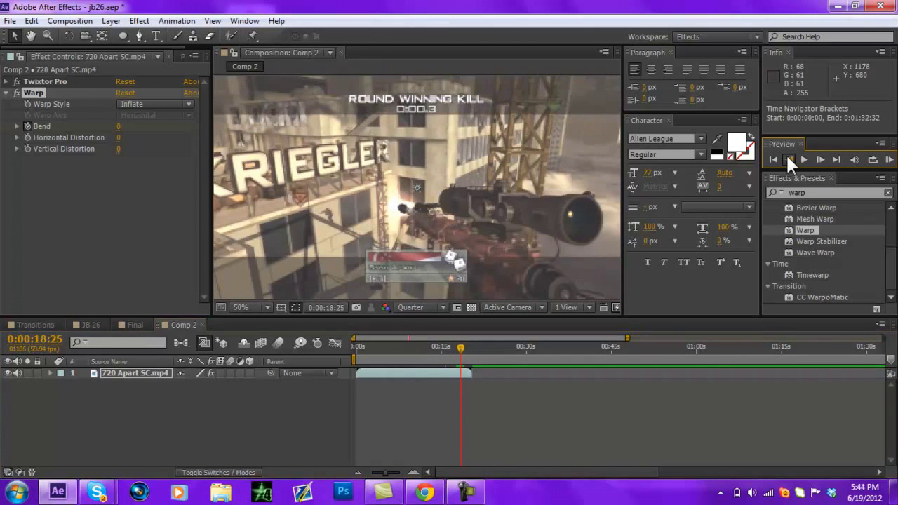
left_click(788, 158)
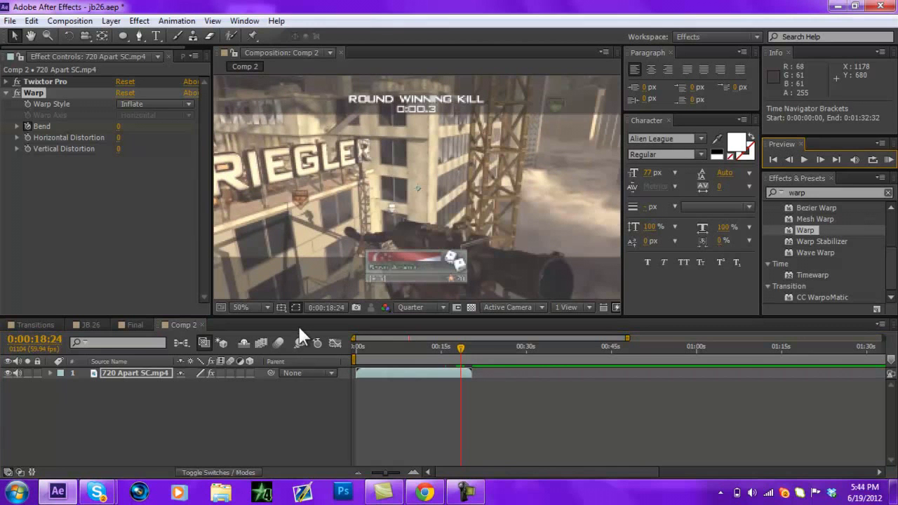
left_click(818, 158)
left_click(788, 160)
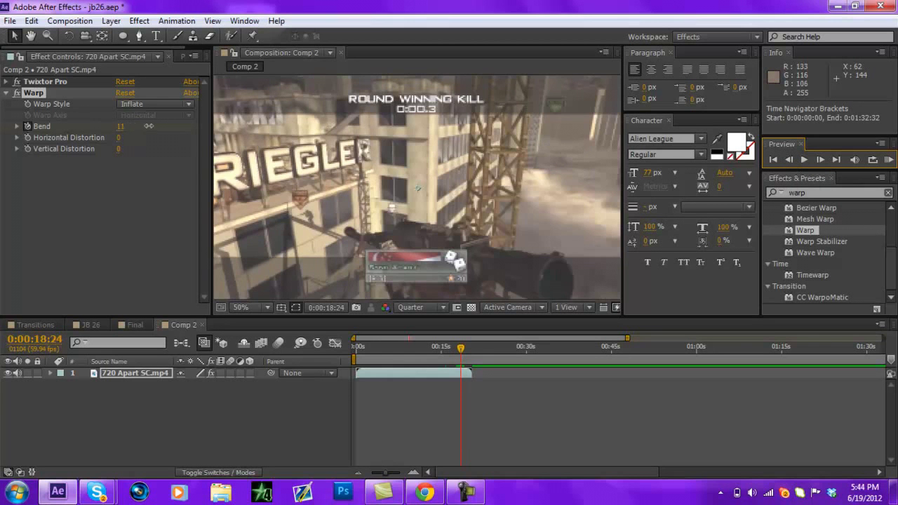
left_click_drag(149, 125, 15, 125)
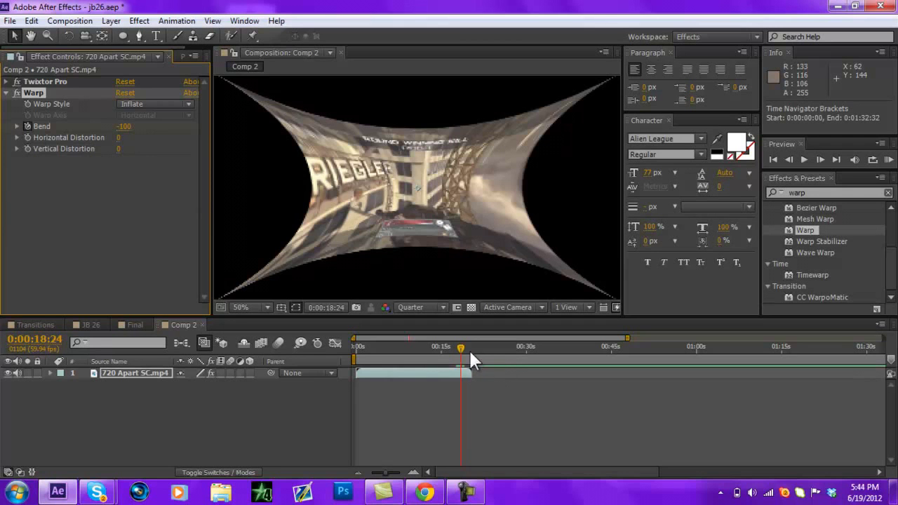
Keyframe Bend at 64 on 0:00:18:25 and back to 0 at 0:00:19:43.
left_click(821, 160)
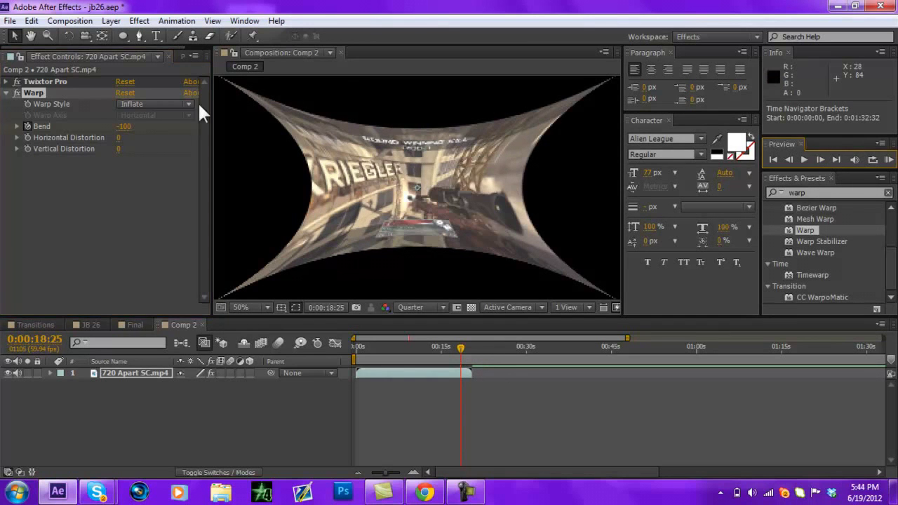
left_click(128, 126)
left_click(161, 124)
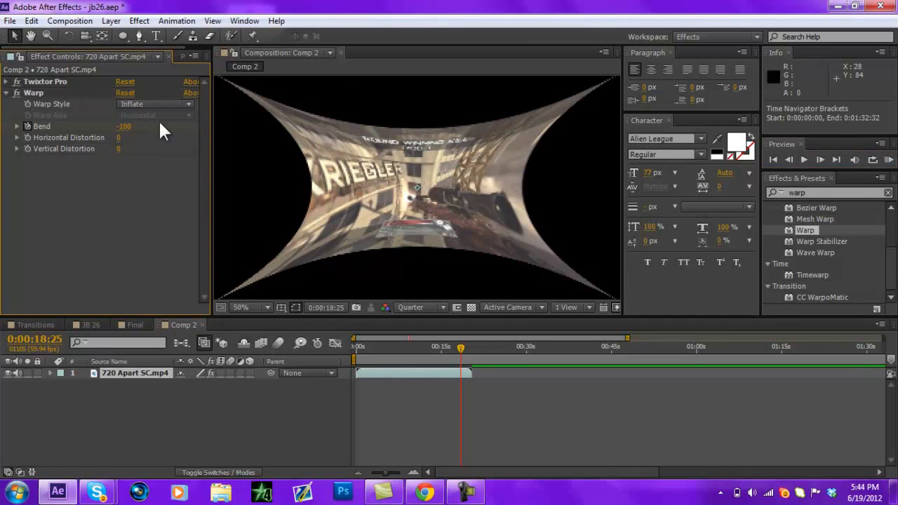
left_click_drag(124, 130, 297, 120)
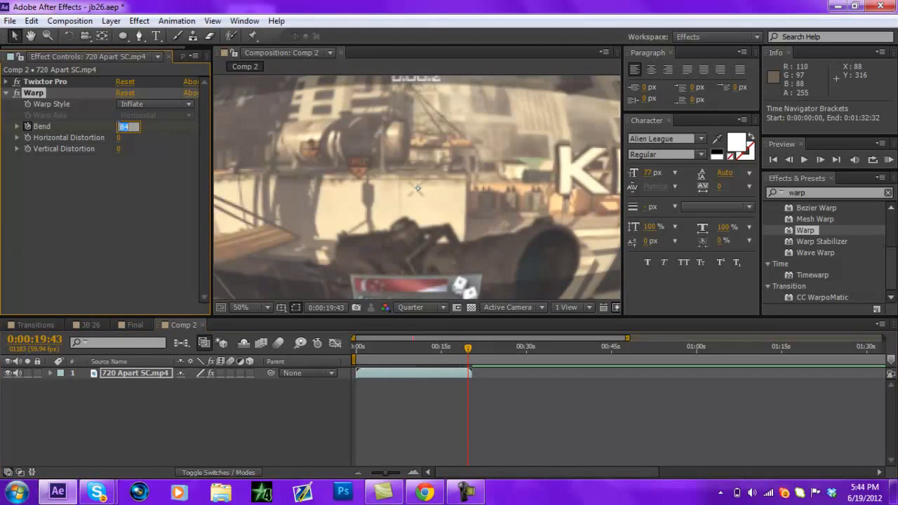
type("0")
key("Return")
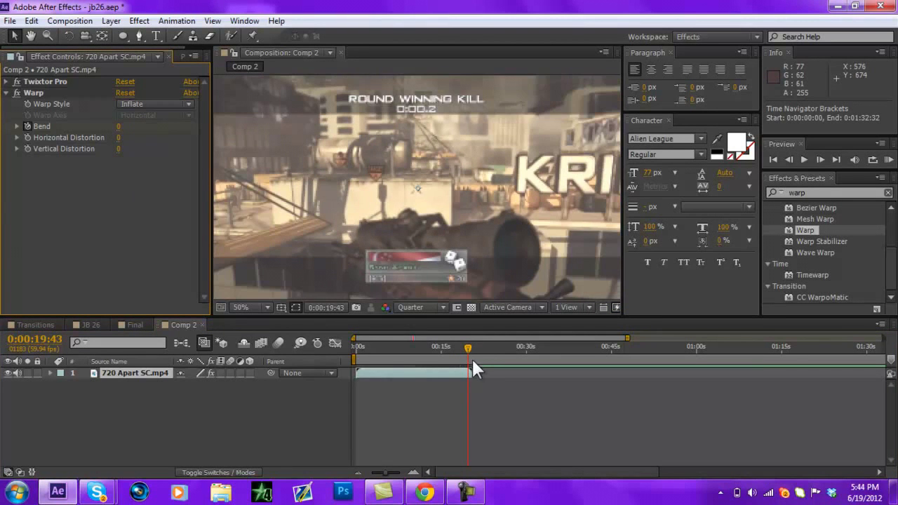
Run a RAM preview of the warp, stop it, and return to around 14 seconds.
left_click_drag(467, 346, 440, 348)
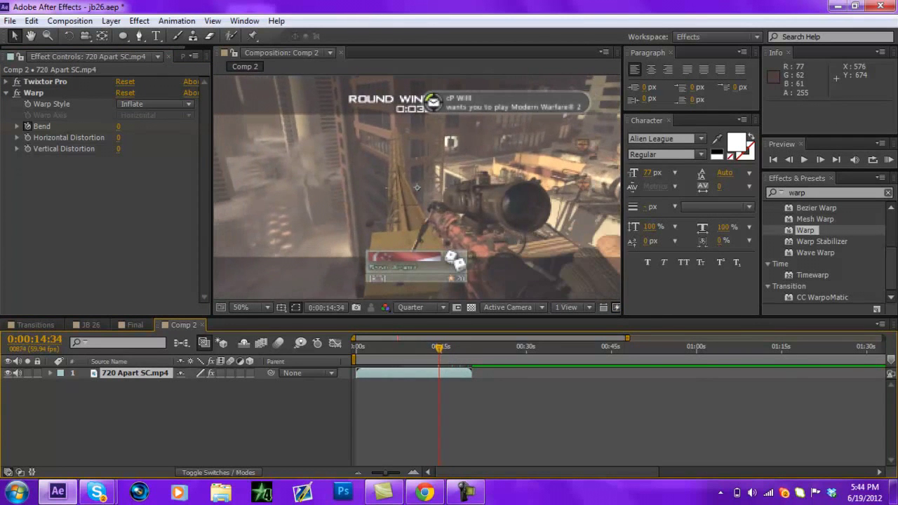
left_click(887, 158)
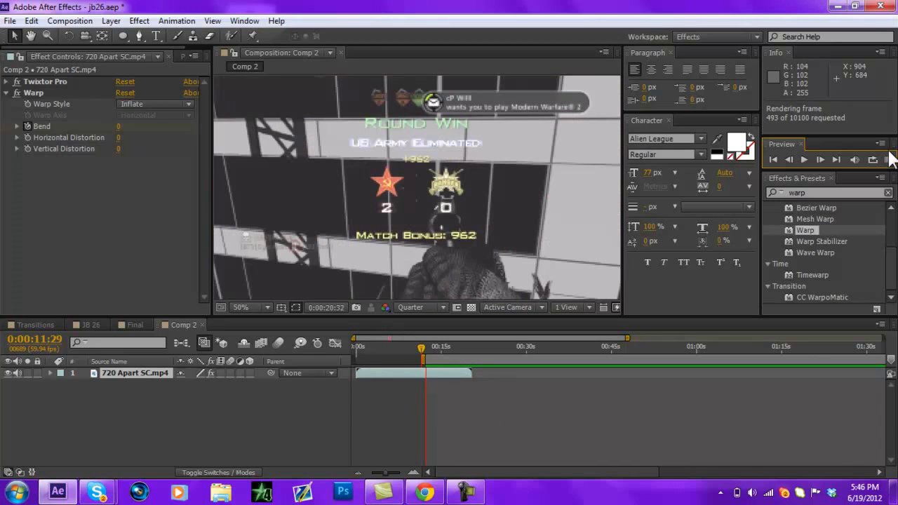
left_click(890, 159)
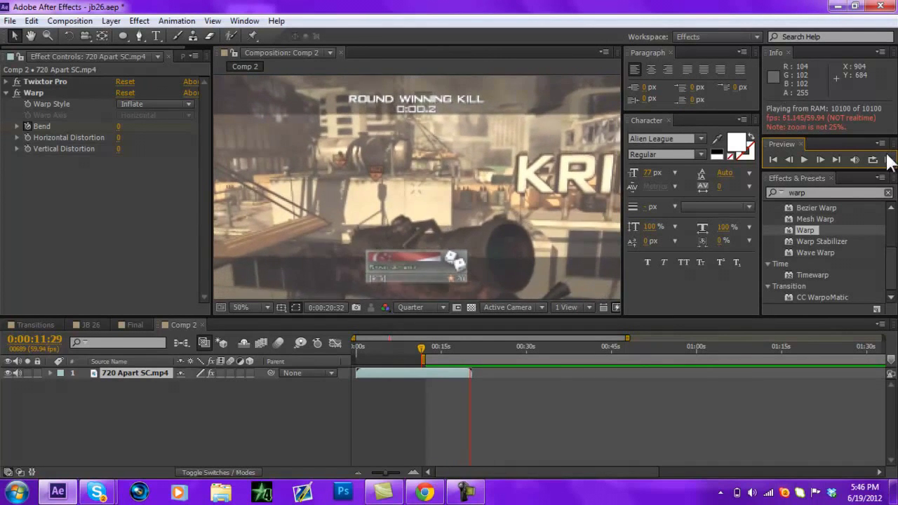
left_click(890, 159)
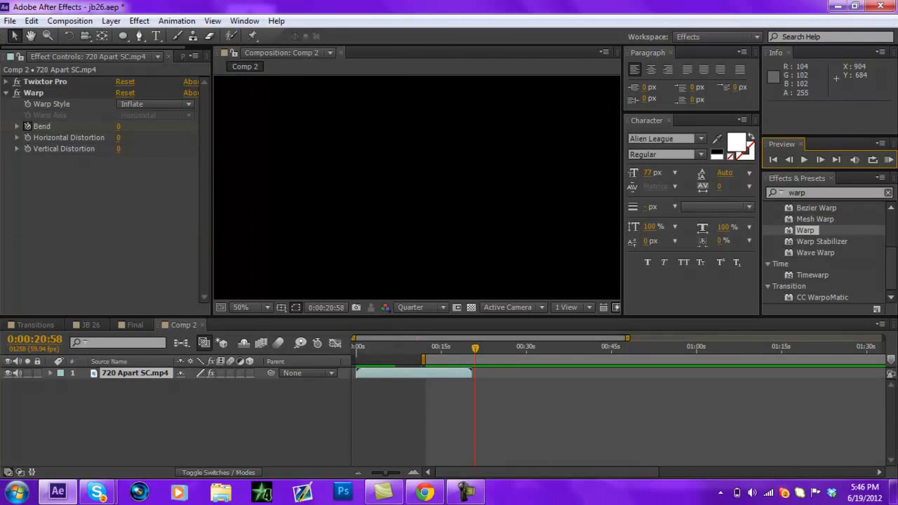
left_click_drag(476, 349, 457, 344)
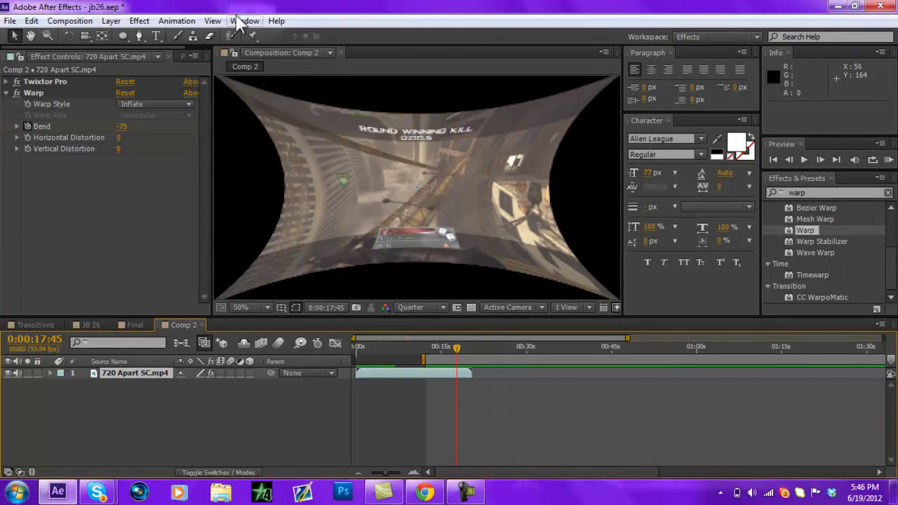
Start a File > Import > File and browse into the EDITING STUFF folder.
left_click(10, 21)
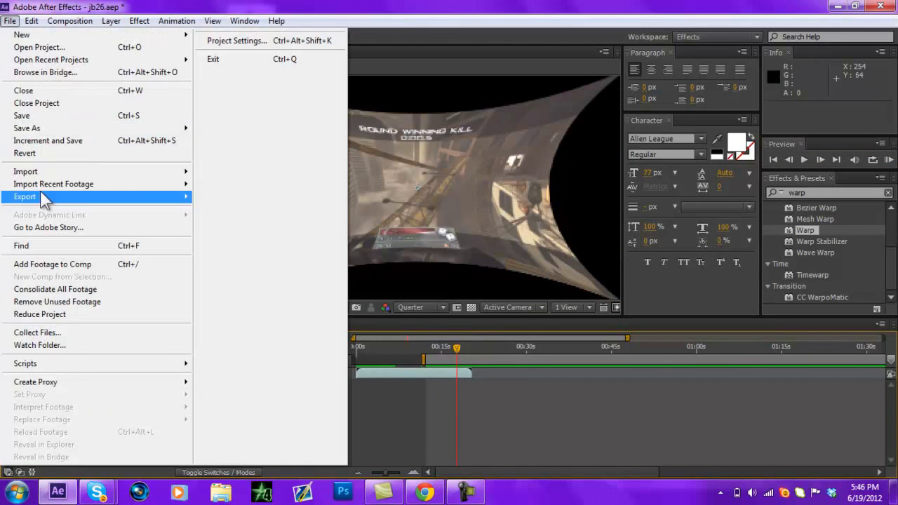
mouse_move(52, 127)
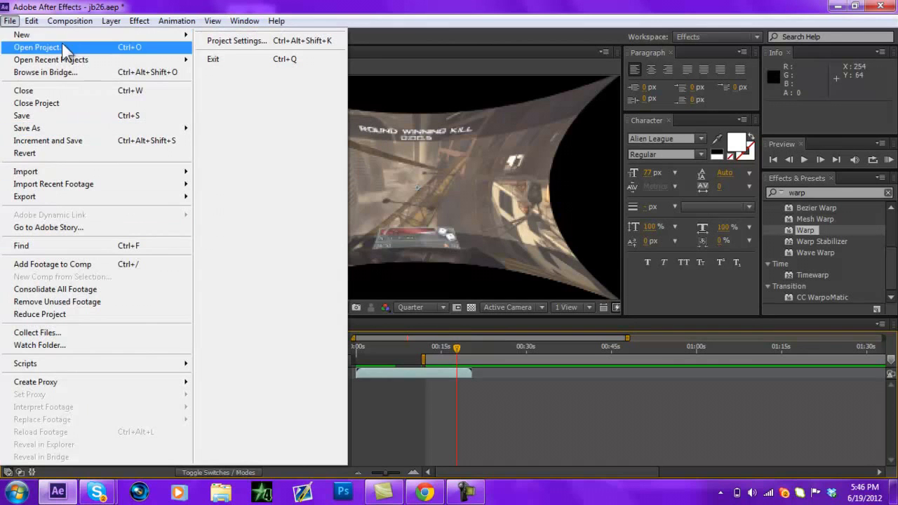
mouse_move(33, 175)
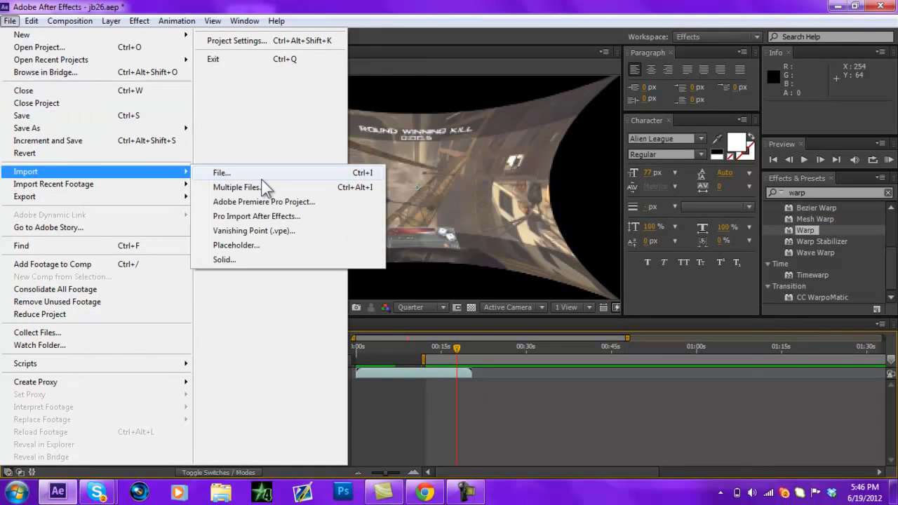
left_click(250, 174)
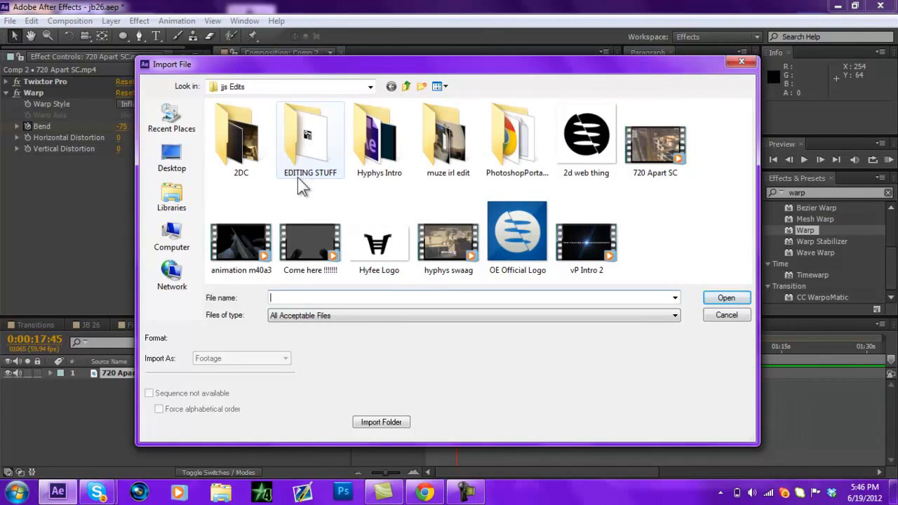
left_click(310, 149)
left_click(400, 143)
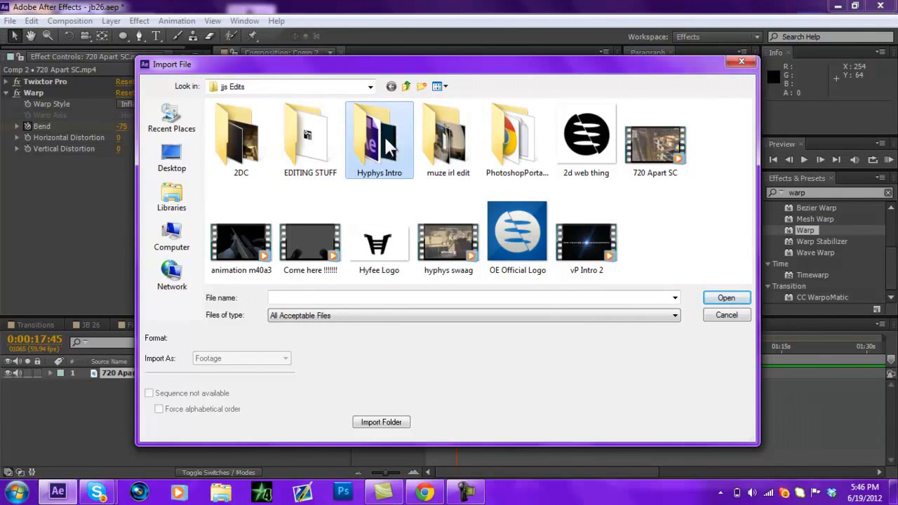
left_click(321, 133)
double_click(330, 151)
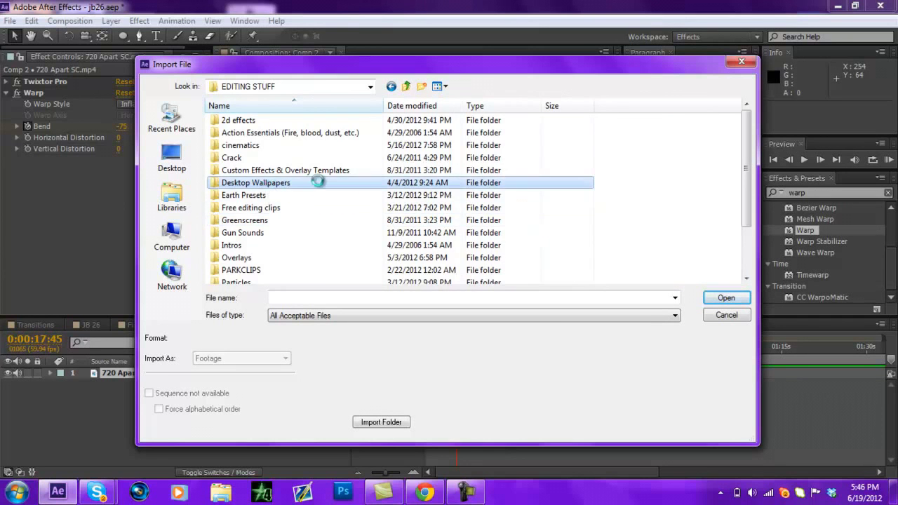
Import a background photo from the Desktop Wallpapers folder.
double_click(318, 181)
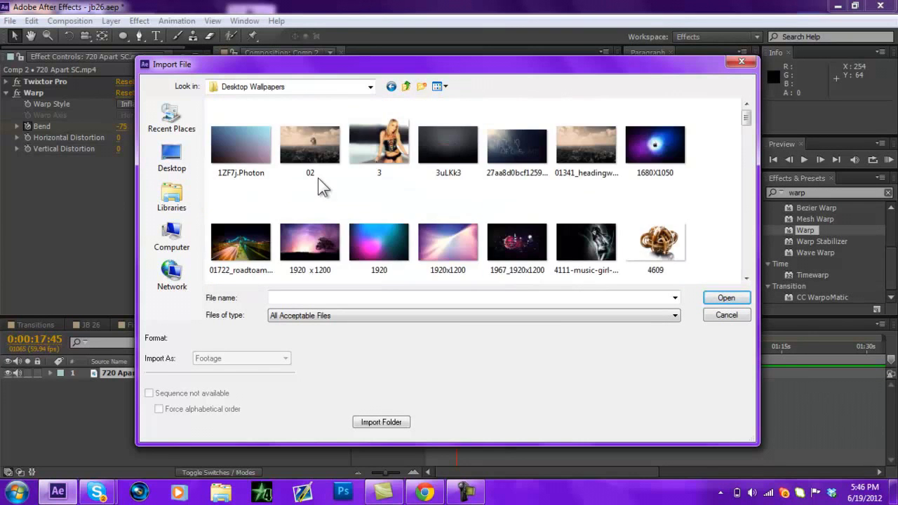
scroll(632, 221, "down", 5)
scroll(425, 174, "down", 2)
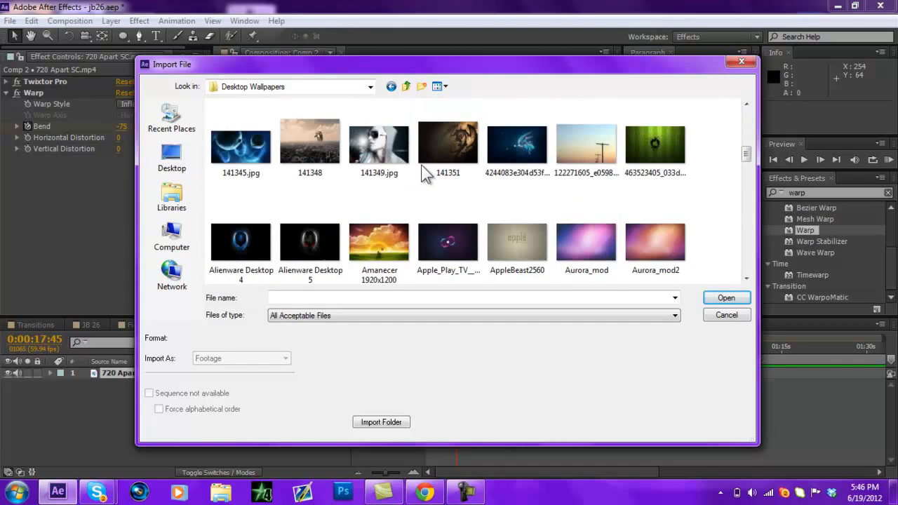
scroll(424, 174, "down", 6)
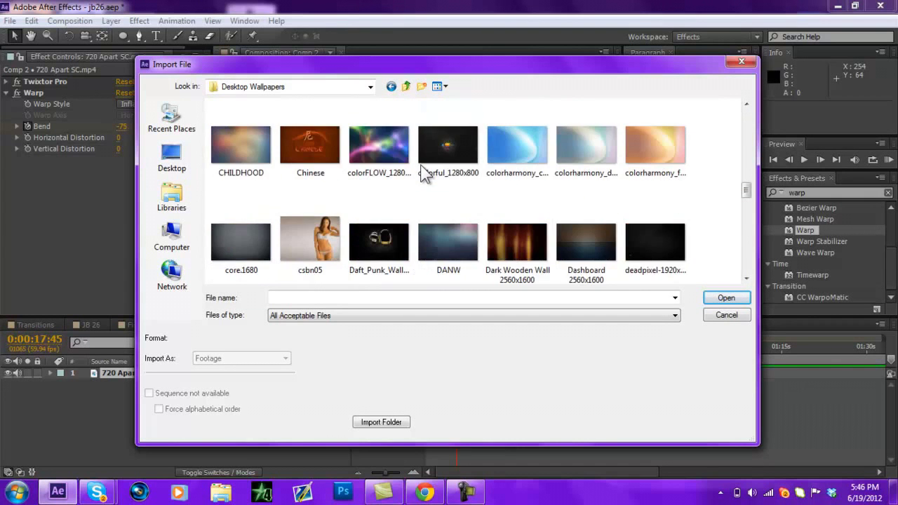
scroll(424, 174, "up", 1)
double_click(516, 143)
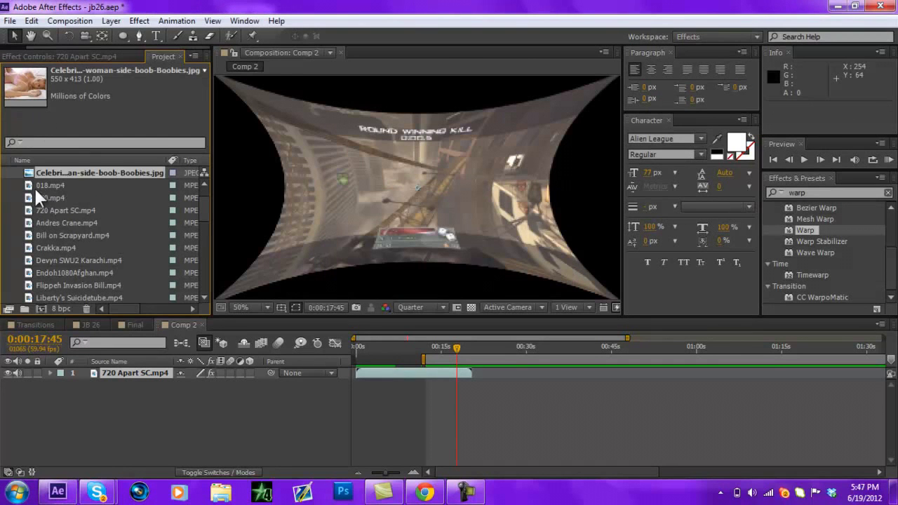
Add the photo to Comp 2 as a layer below the gameplay clip.
left_click_drag(88, 172, 160, 394)
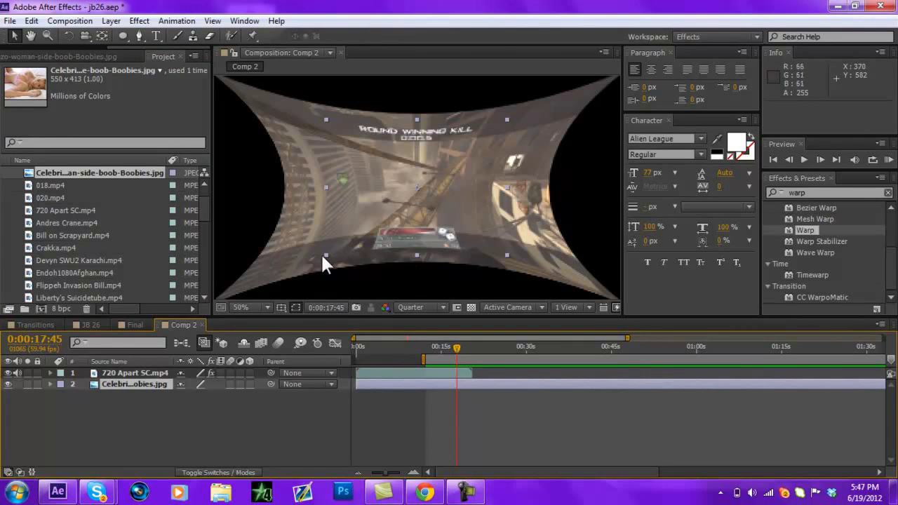
left_click_drag(323, 255, 295, 260)
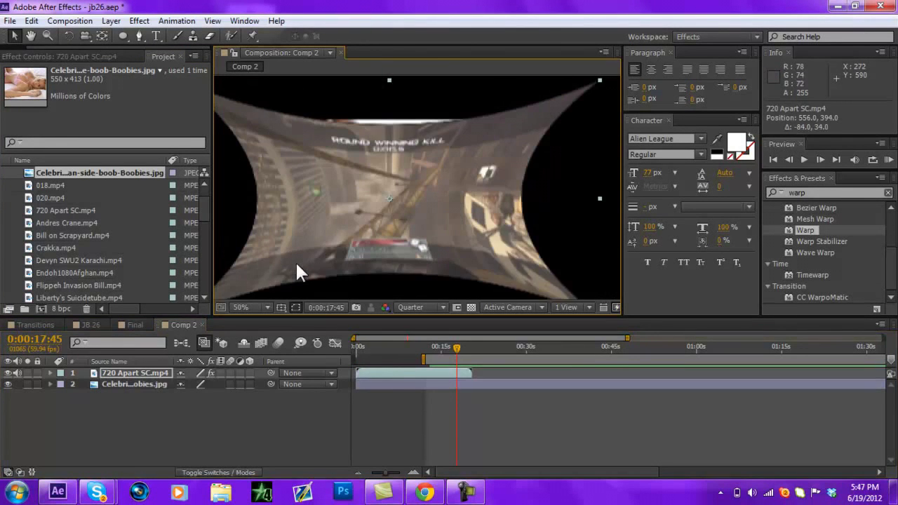
key("ctrl+z")
left_click(153, 372)
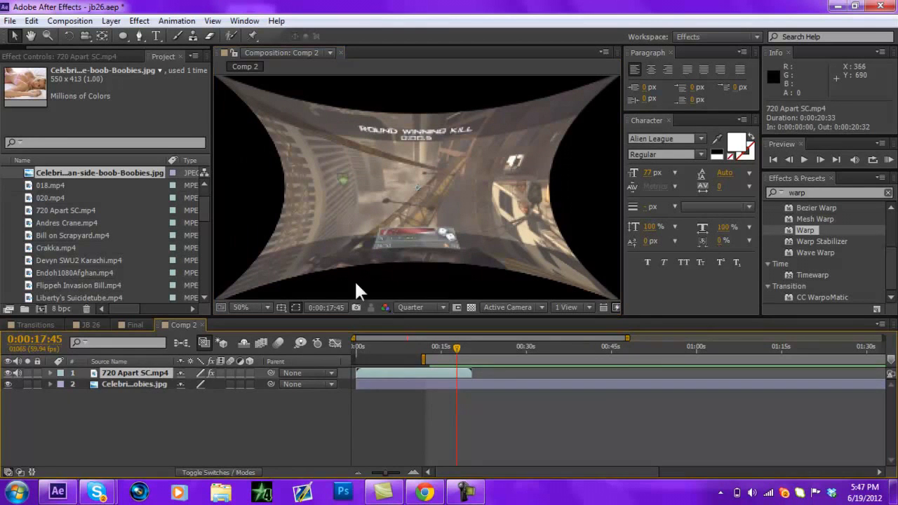
left_click(155, 382)
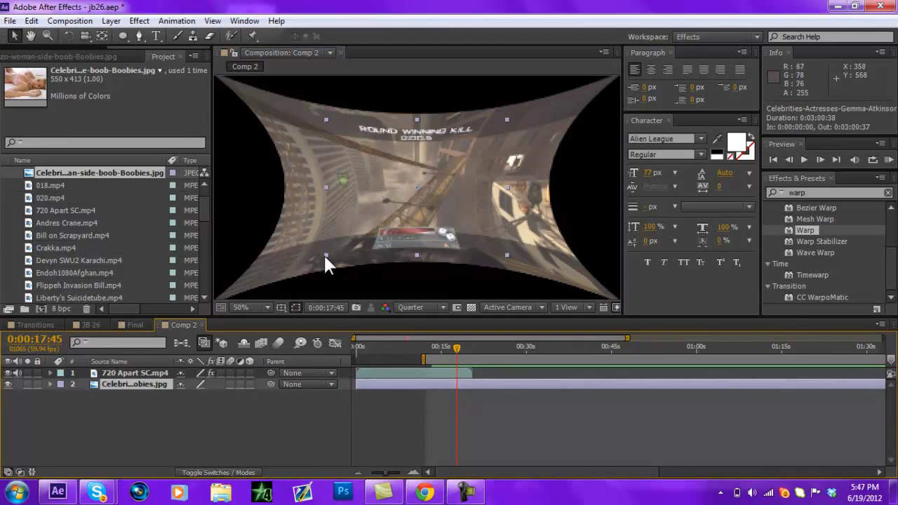
Enlarge, reposition and stretch the background photo so it fills the frame.
left_click_drag(326, 255, 207, 299)
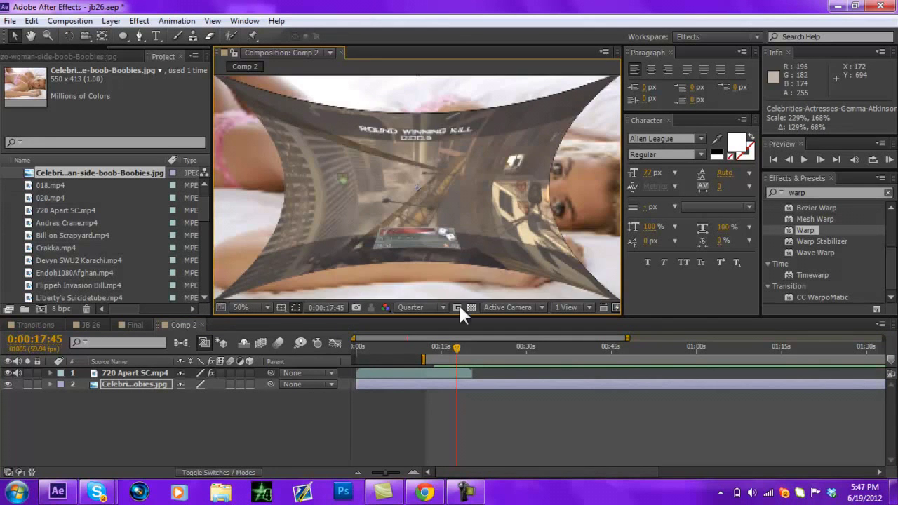
left_click_drag(489, 228, 476, 242)
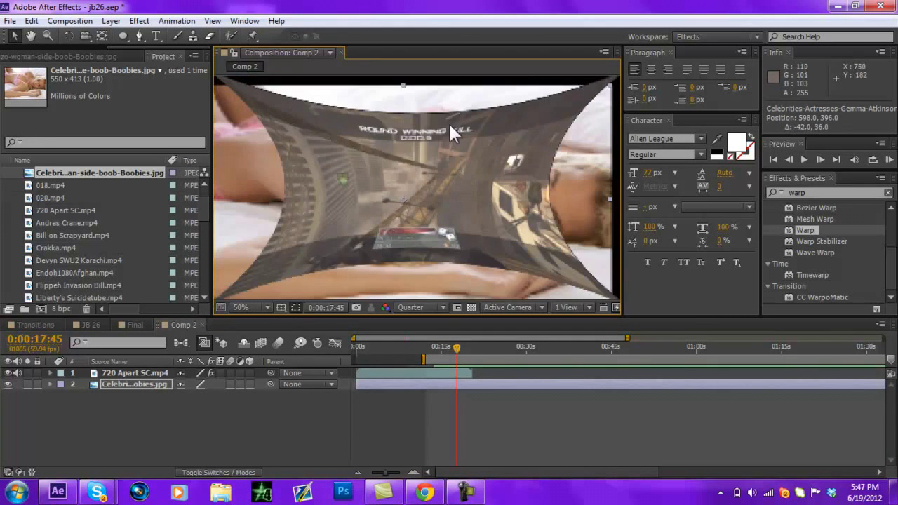
left_click_drag(404, 87, 441, 128)
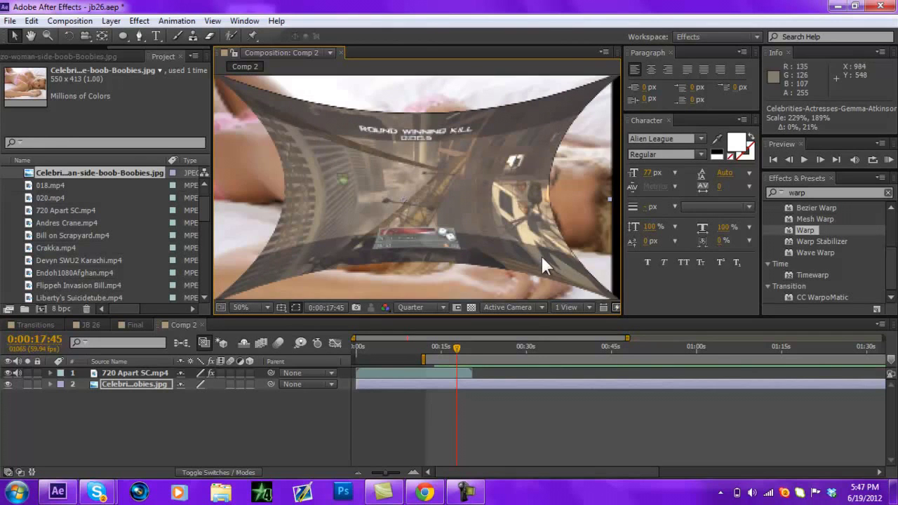
key("shift+Right")
key("shift+Right")
key("shift+Right")
key("shift+Right")
key("shift+Right")
key("shift+Right")
key("shift+Right")
key("shift+Right")
key("shift+Right")
key("shift+Right")
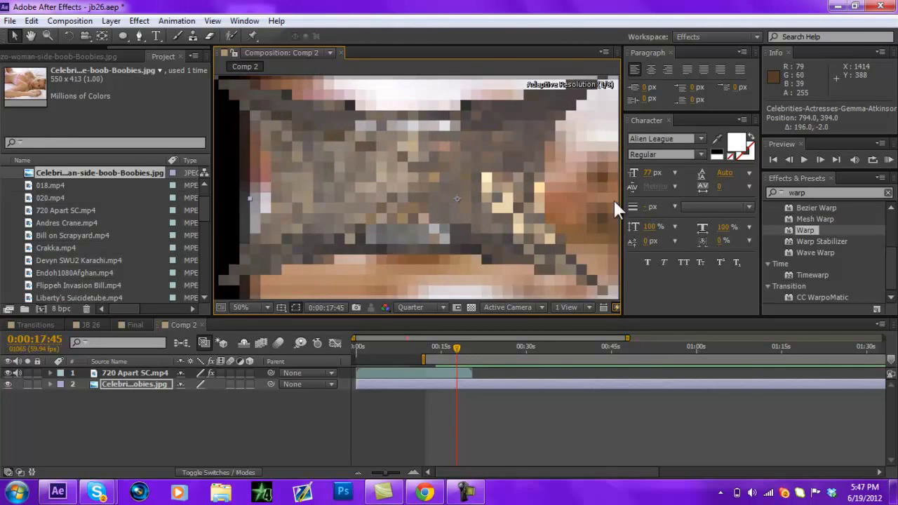
left_click_drag(249, 198, 155, 190)
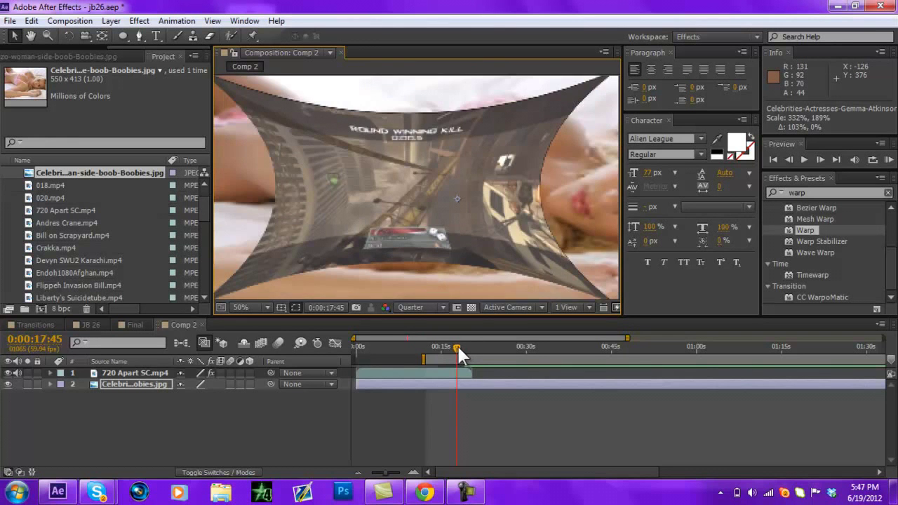
mouse_move(457, 347)
left_mouse_down()
mouse_move(425, 346)
mouse_move(459, 347)
left_mouse_up()
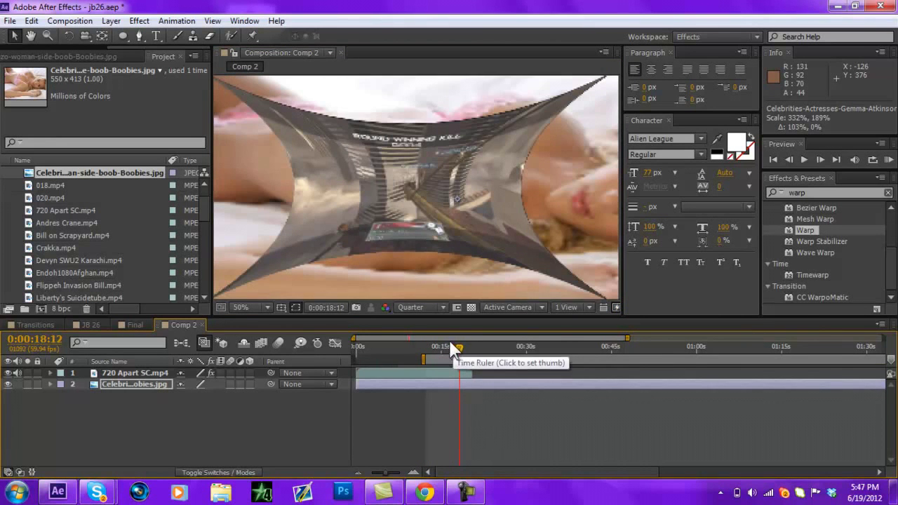
Scrub the current time back to 0:00:09:38 to show the undistorted kill-feed frame.
left_click_drag(456, 343, 410, 343)
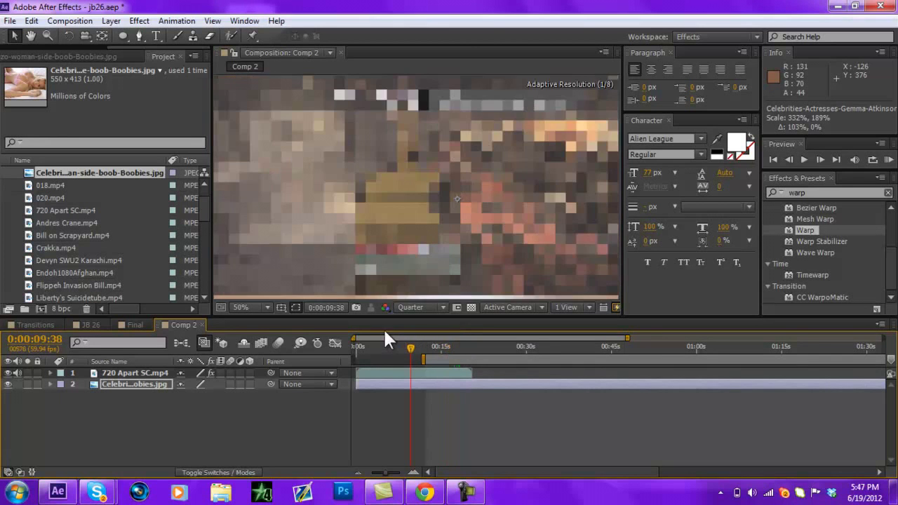